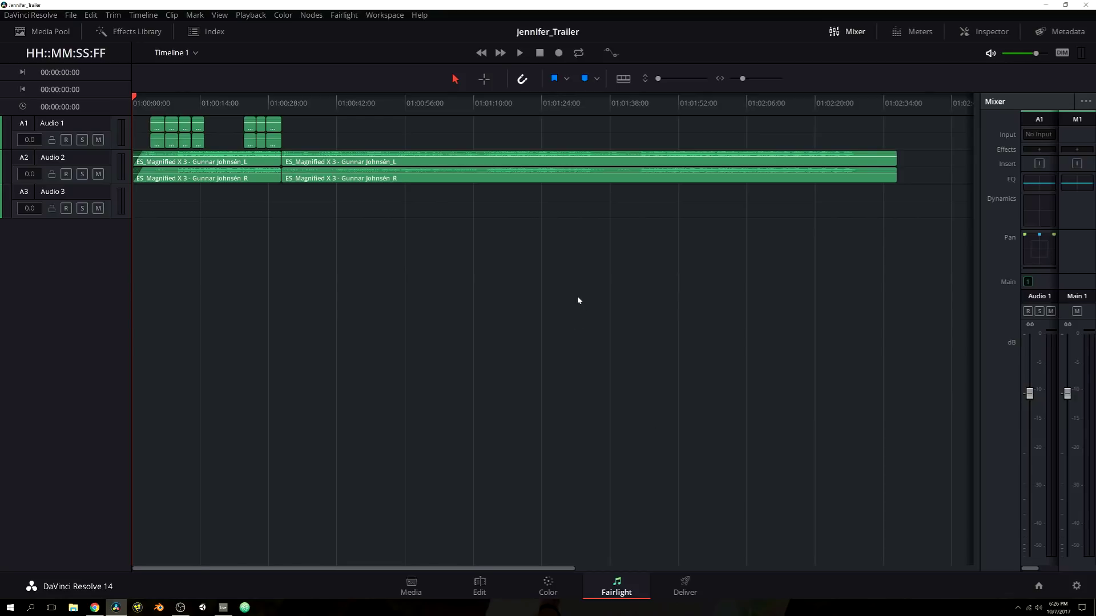
Switch the Jennifer_Trailer project to the Deliver page to see its render settings and queue
left_click(684, 586)
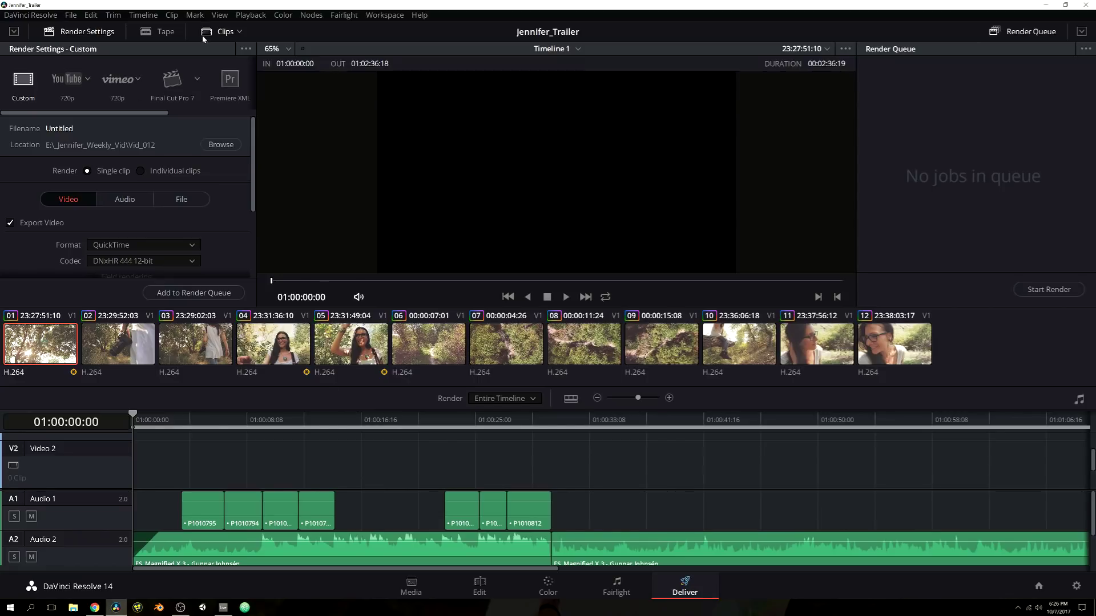
Hide the clip thumbnails and scrub the timeline playhead to 01:00:25:08
left_click(211, 34)
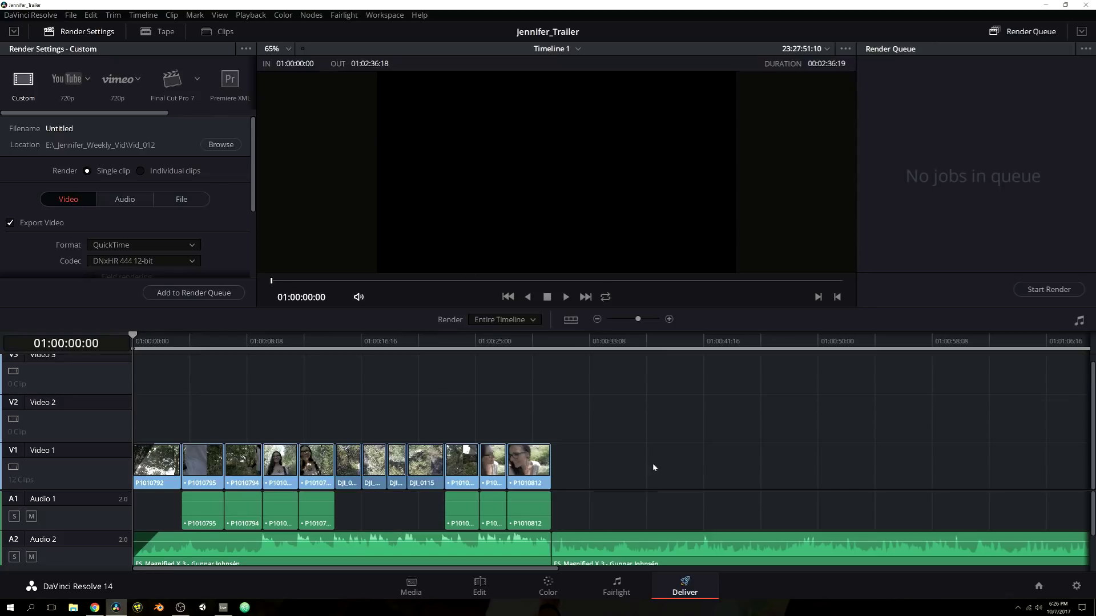
mouse_move(482, 347)
left_mouse_down()
mouse_move(196, 355)
mouse_move(480, 368)
left_mouse_up()
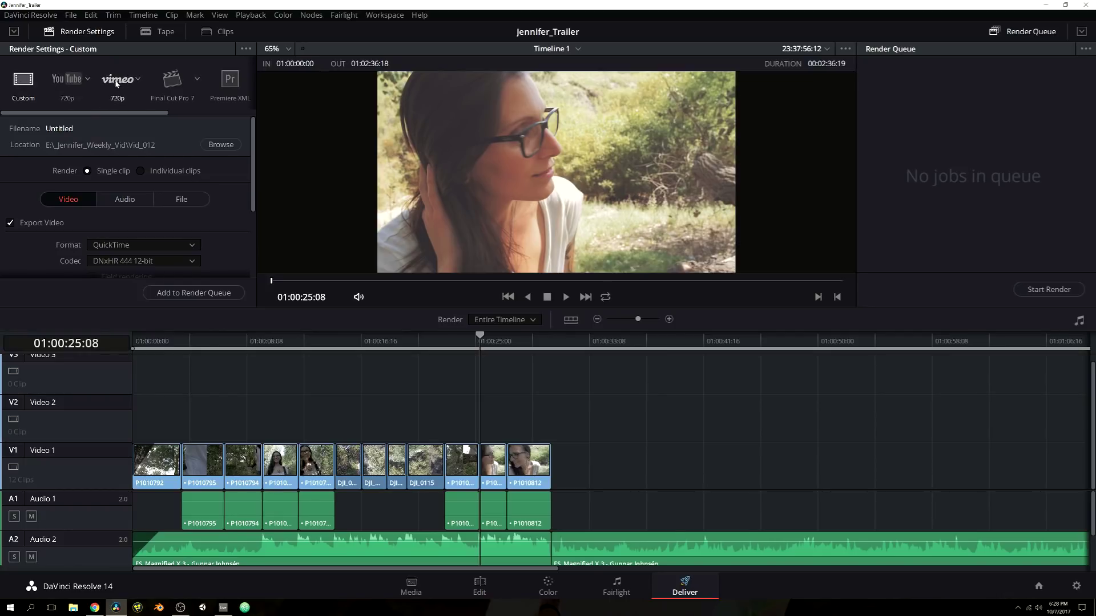
left_click_drag(151, 111, 178, 114)
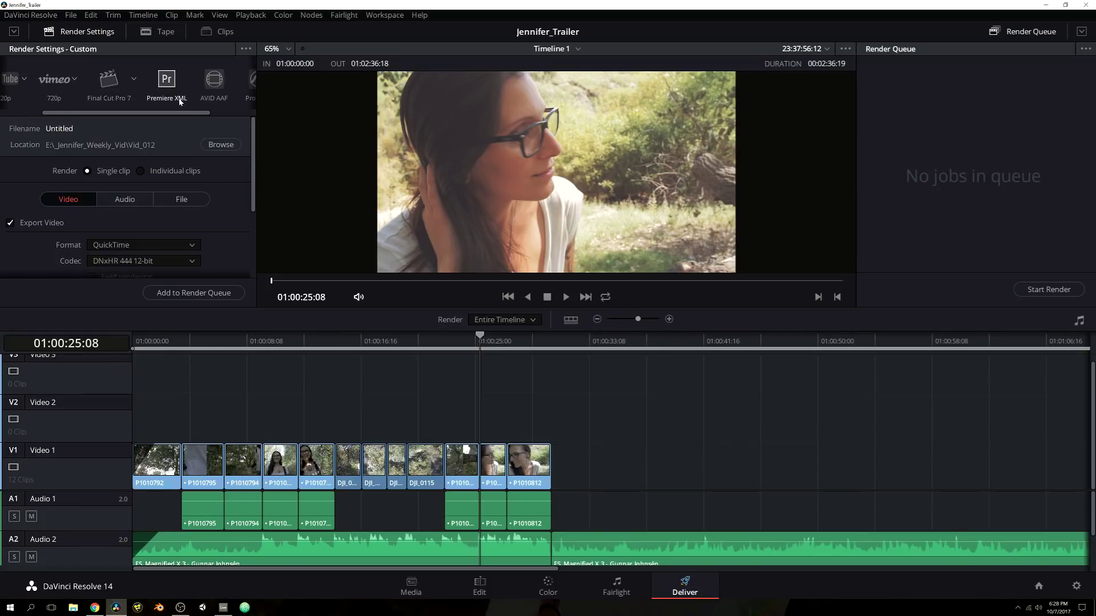
scroll(190, 113, "down", 3)
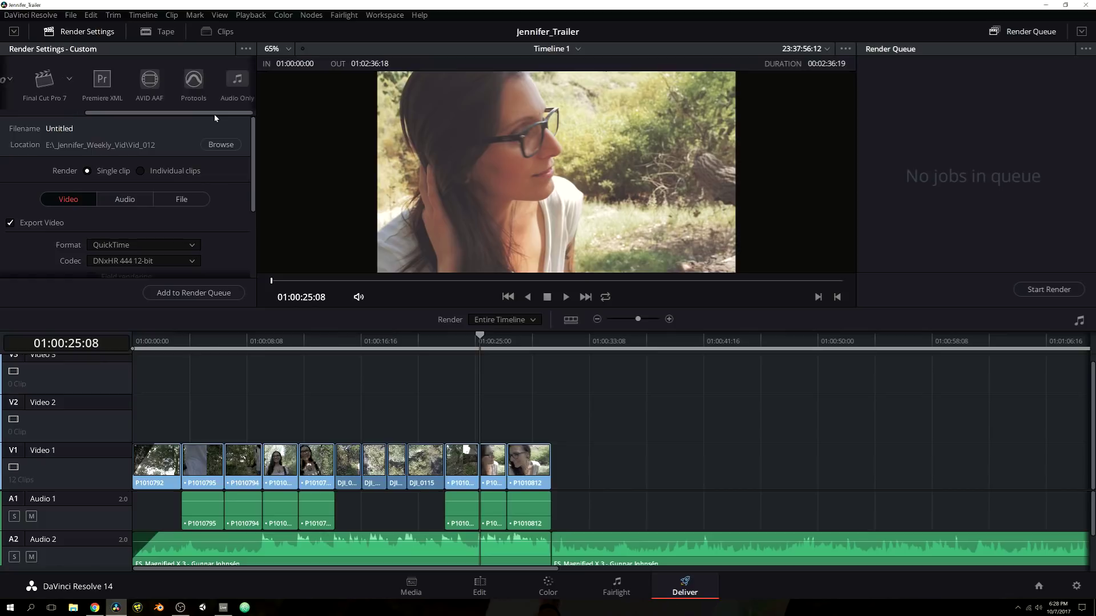
scroll(212, 113, "up", 3)
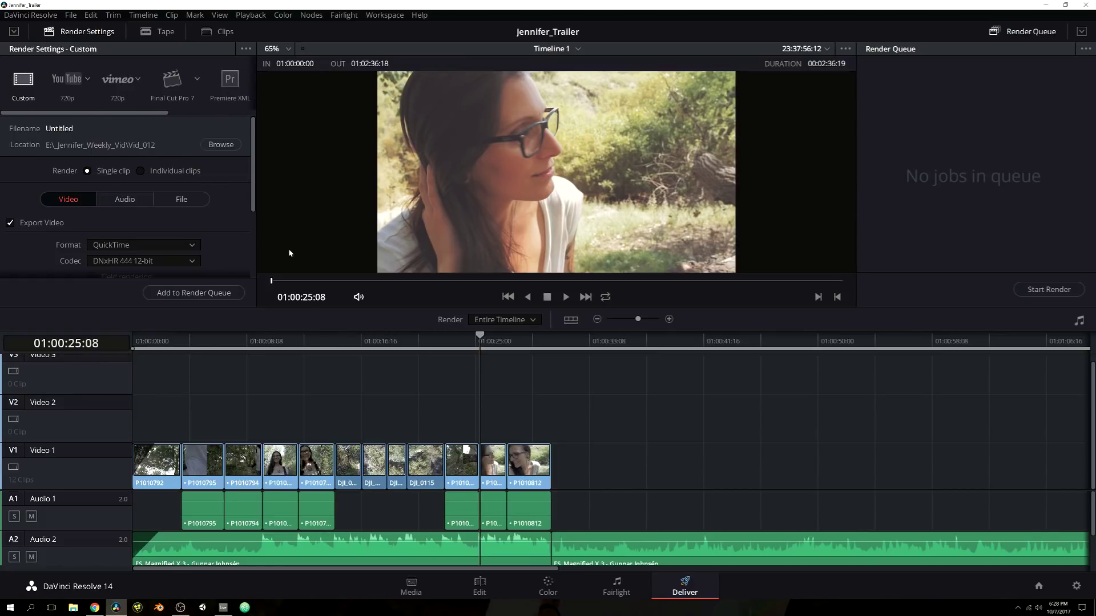
Apply the YouTube 1080p render preset and set the output folder to Vid_012
left_click(74, 83)
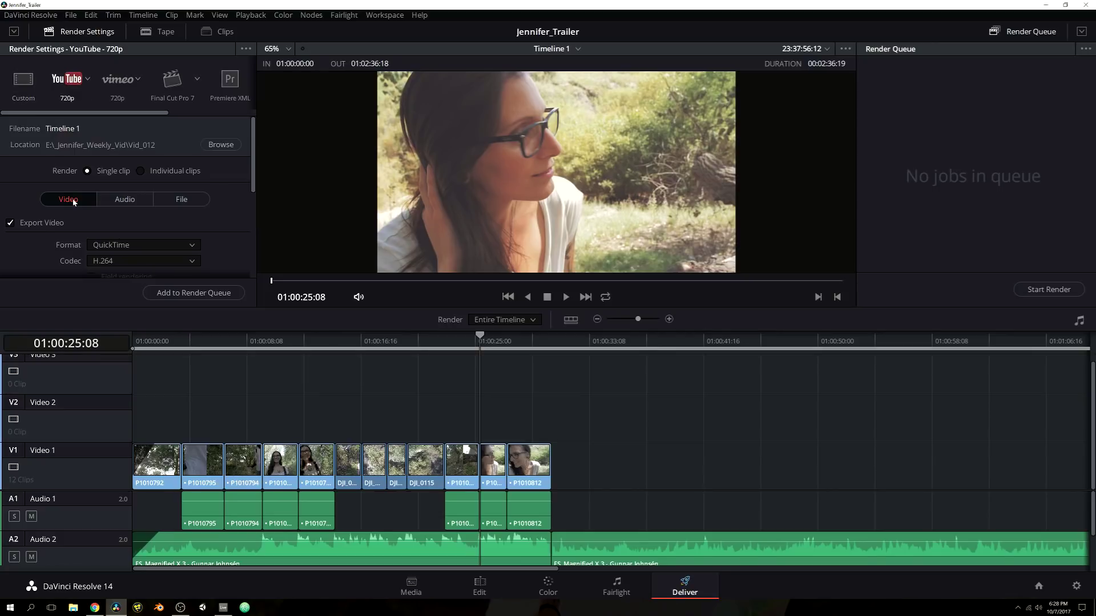
left_click(87, 79)
left_click(66, 112)
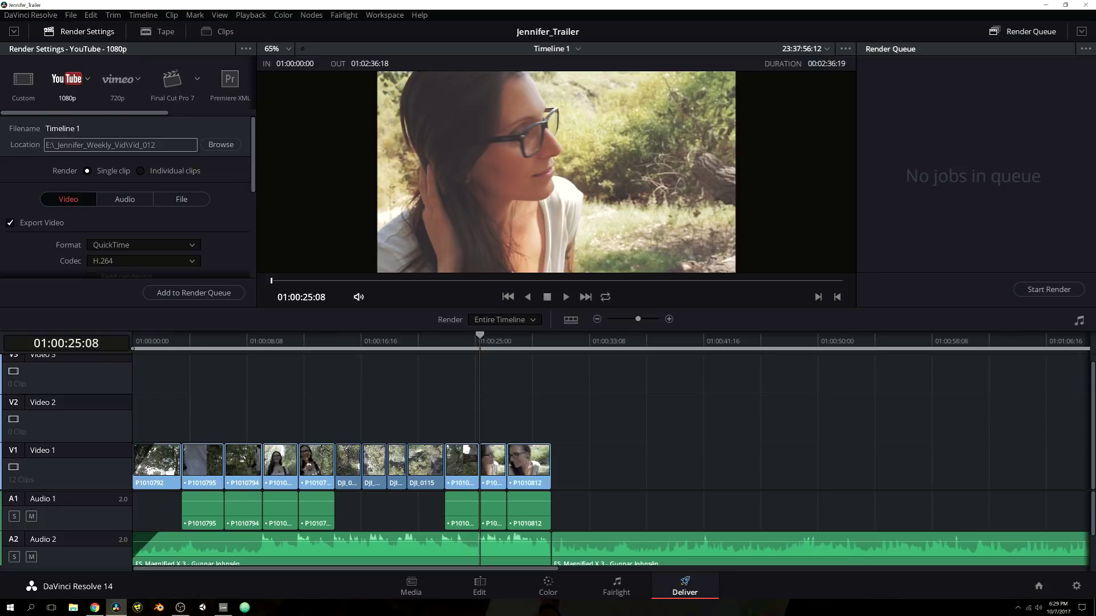
left_click(219, 145)
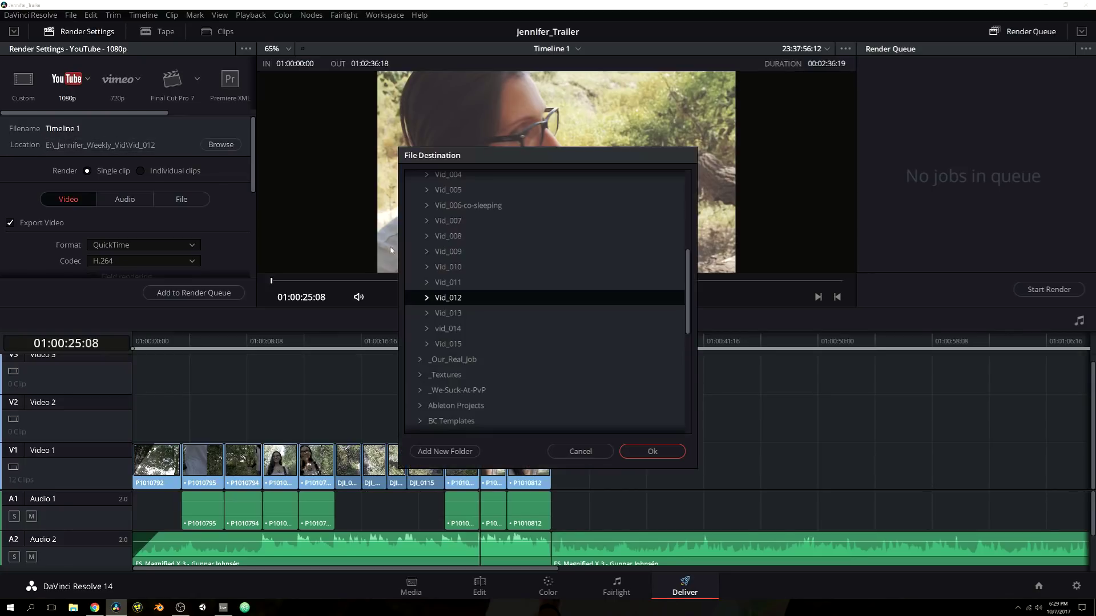
left_click(666, 454)
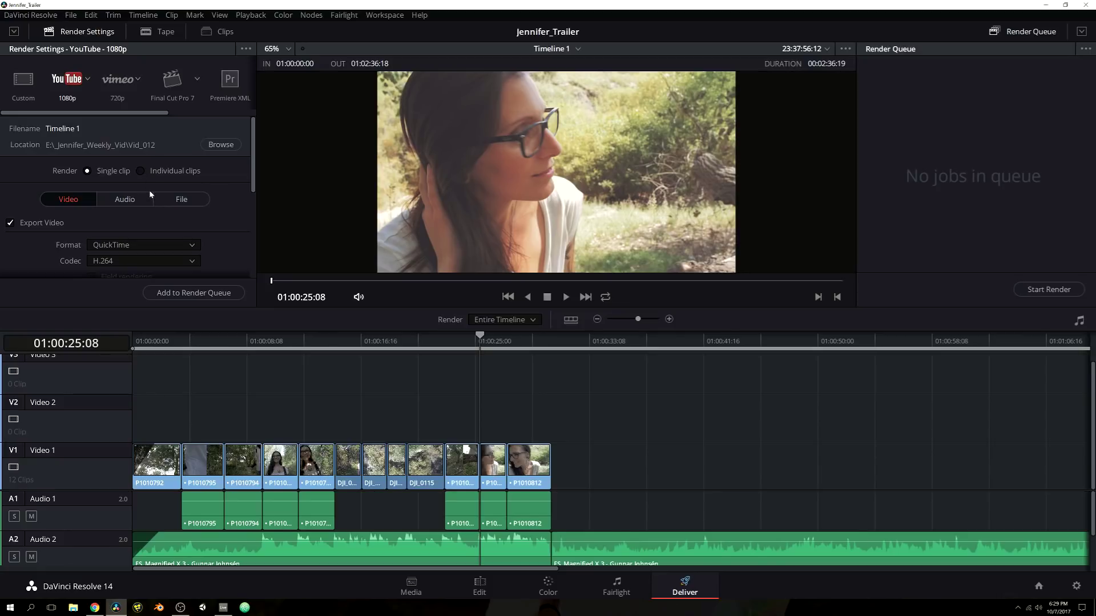
Scrub to 01:00:21:23, keep Single clip output, and set the render range to Entire Timeline
left_click_drag(169, 340, 434, 360)
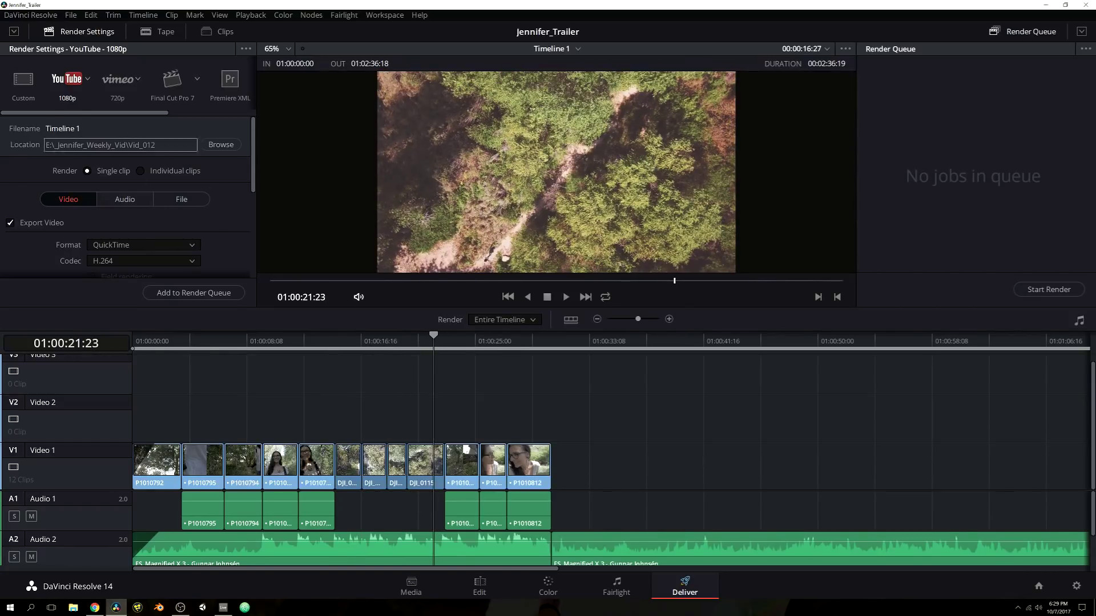
left_click(140, 171)
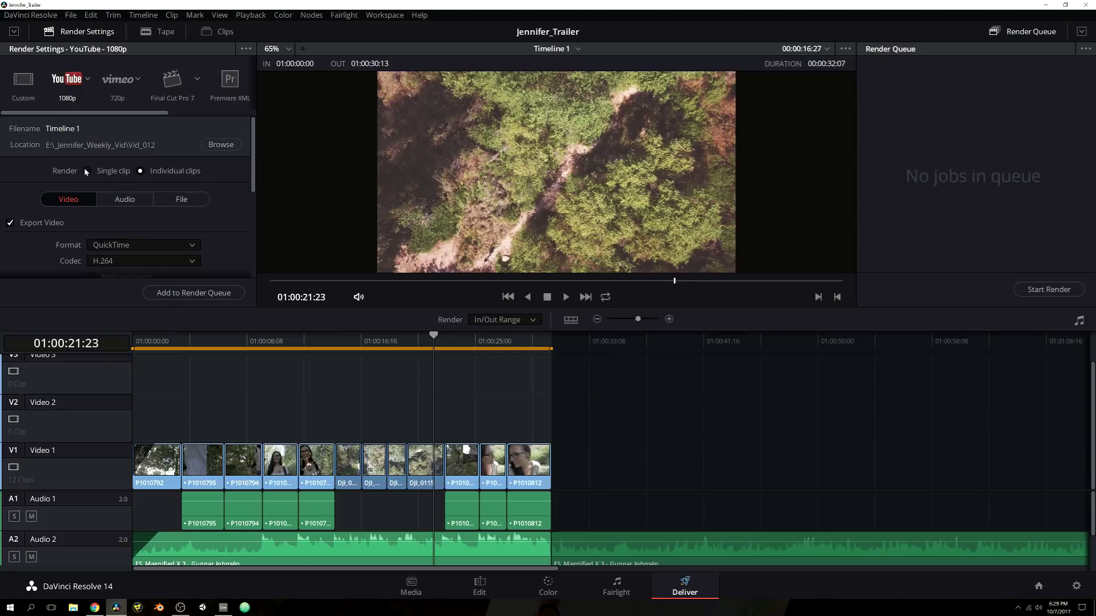
left_click(87, 172)
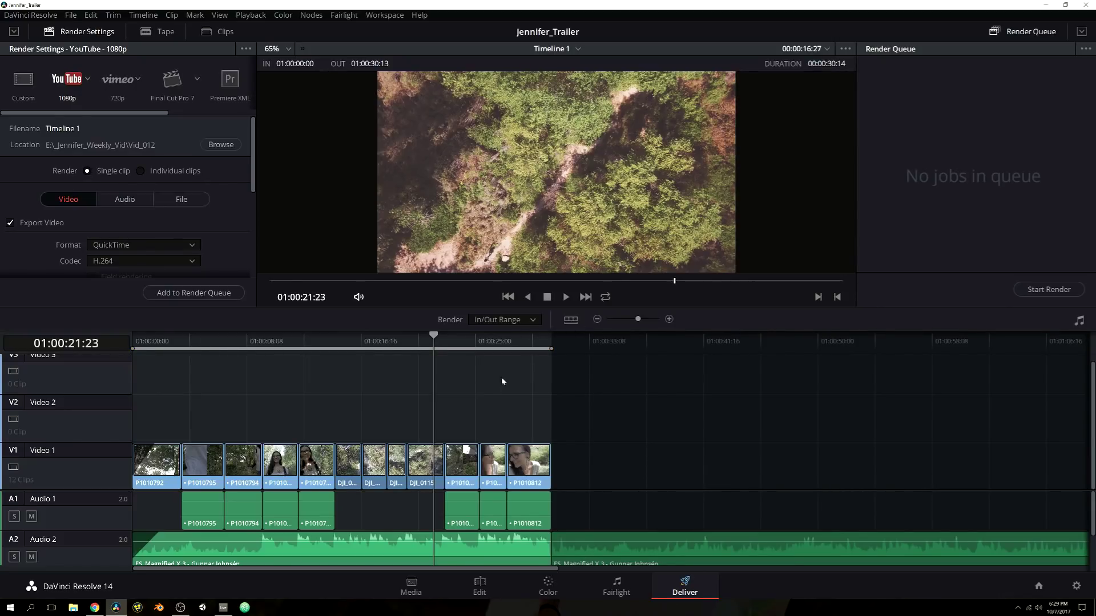
left_click(487, 321)
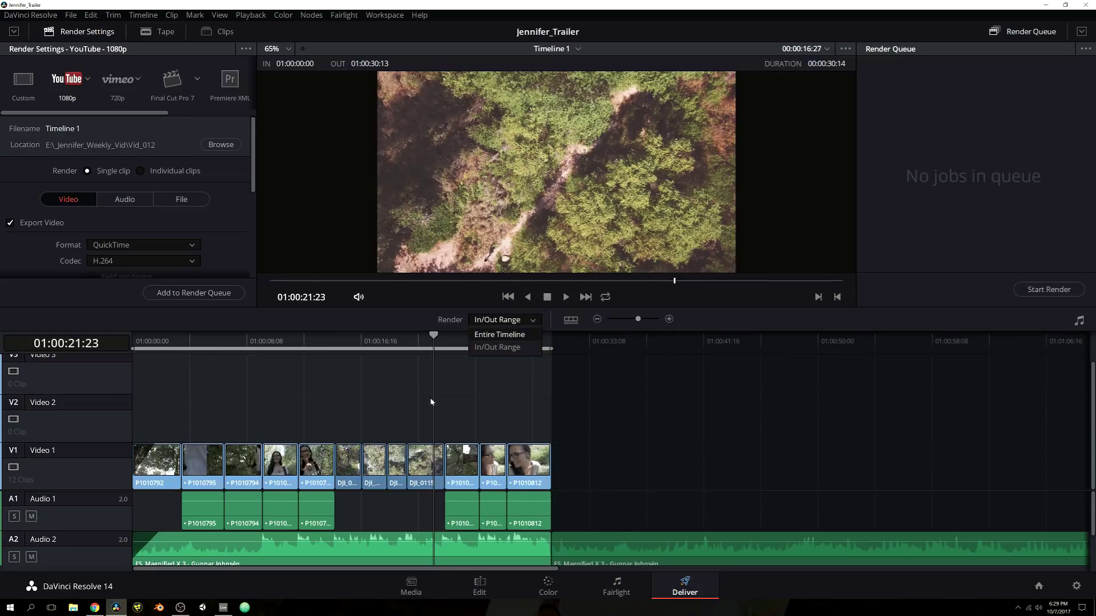
left_click(499, 335)
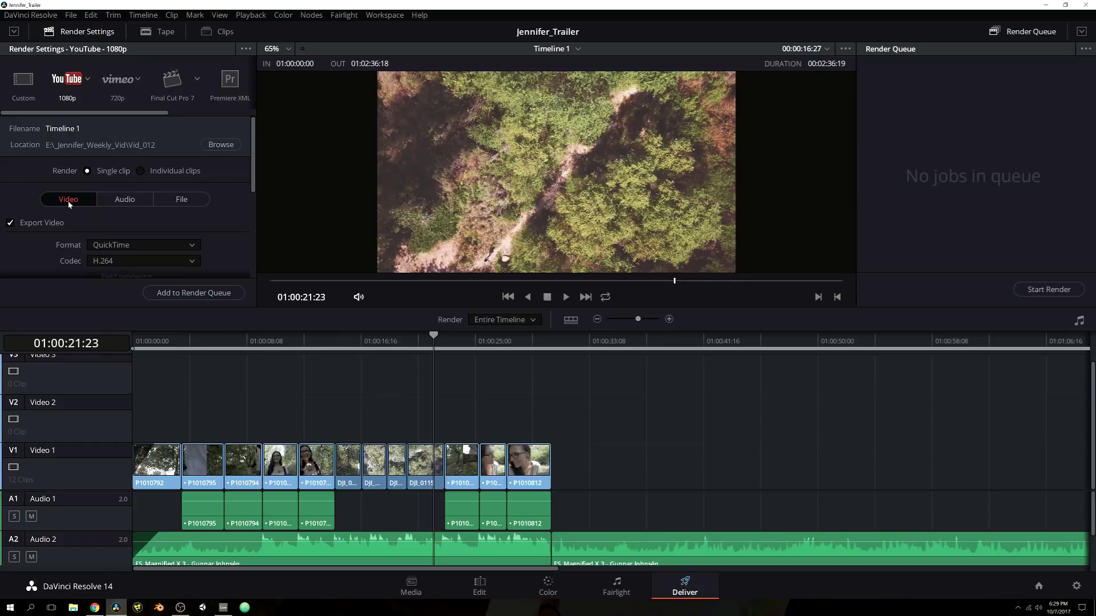
Replace the custom output file name 'Timeline 1' with 'Jennifer'
left_click(128, 203)
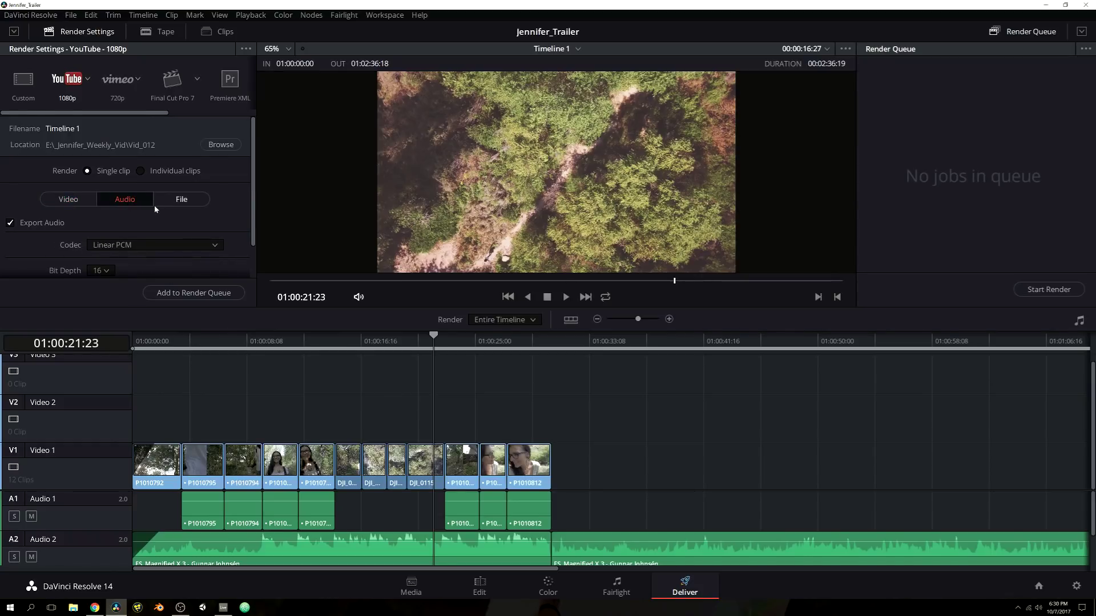
left_click(169, 201)
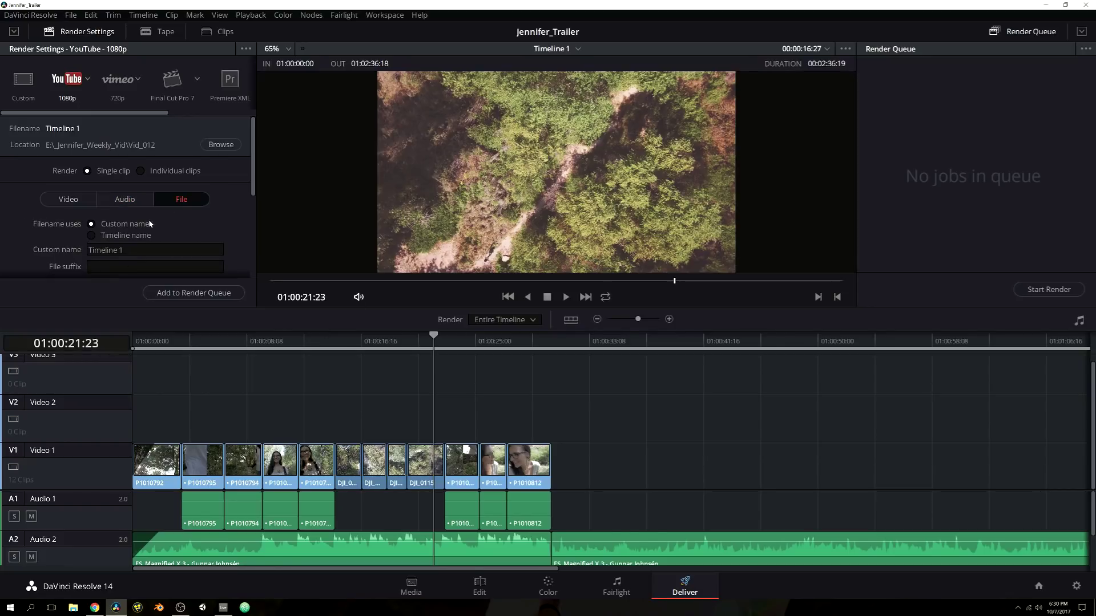
left_click(122, 250)
left_click_drag(122, 250, 88, 250)
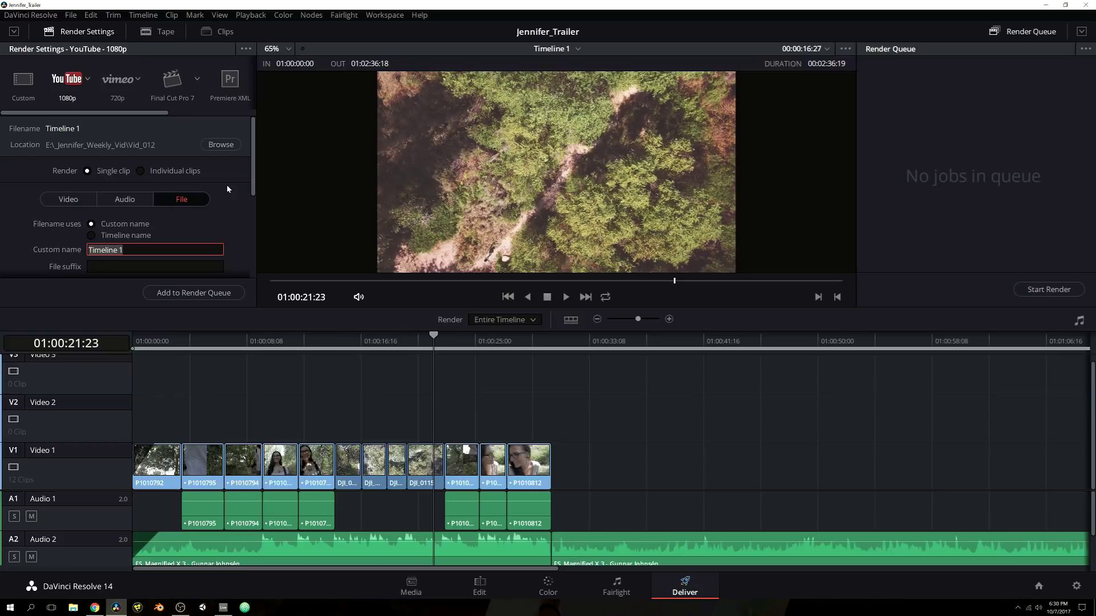
type("Jennifer")
Set video quality to Automatic (Best) and expand the Advanced Settings section
left_click(61, 203)
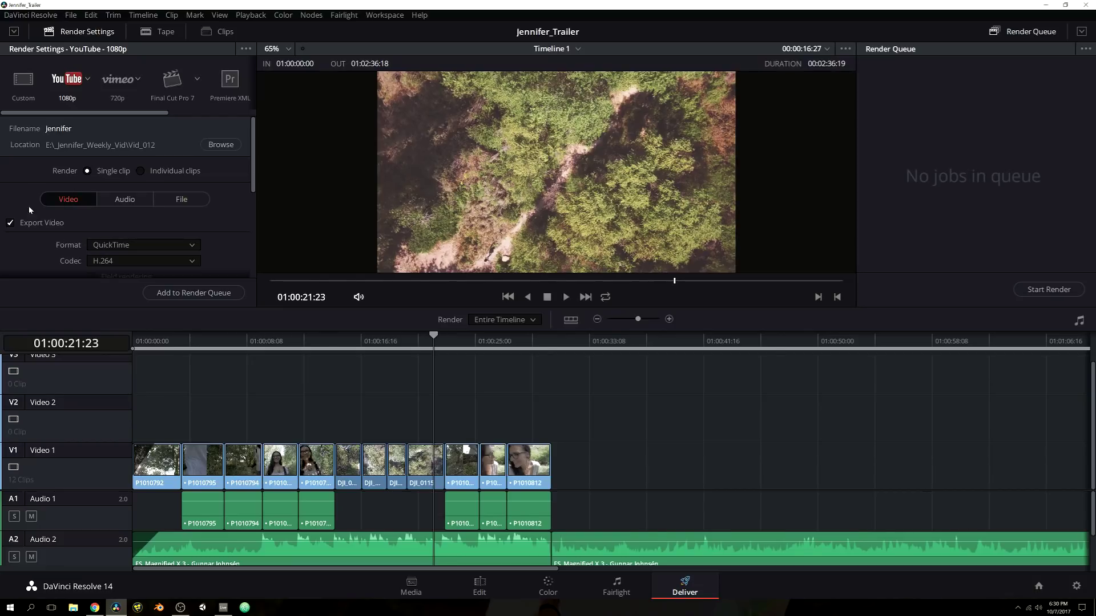
scroll(35, 239, "down", 3)
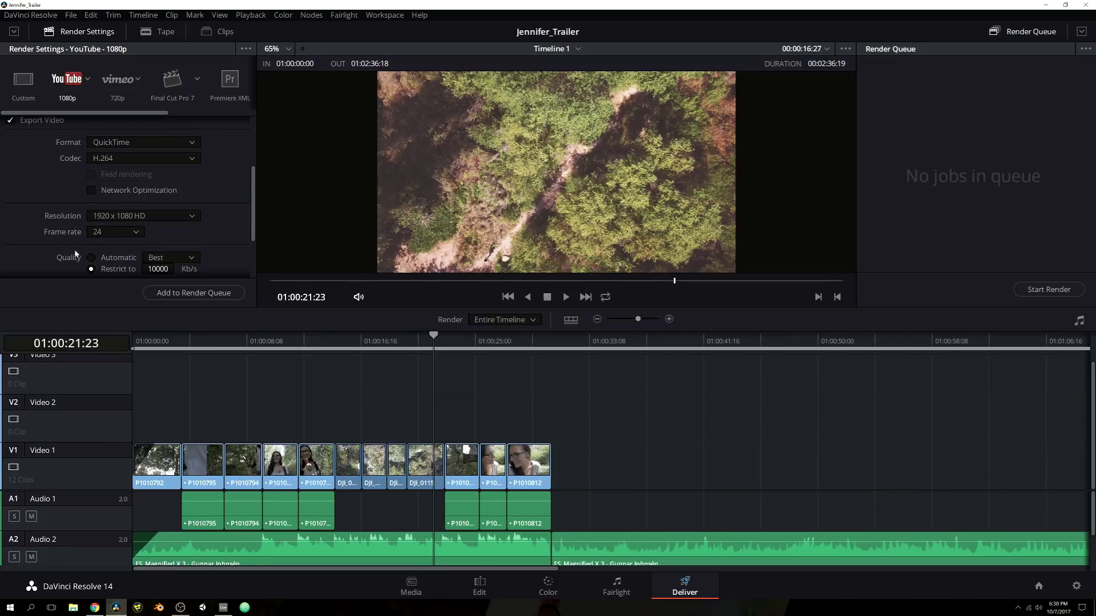
scroll(69, 251, "down", 1)
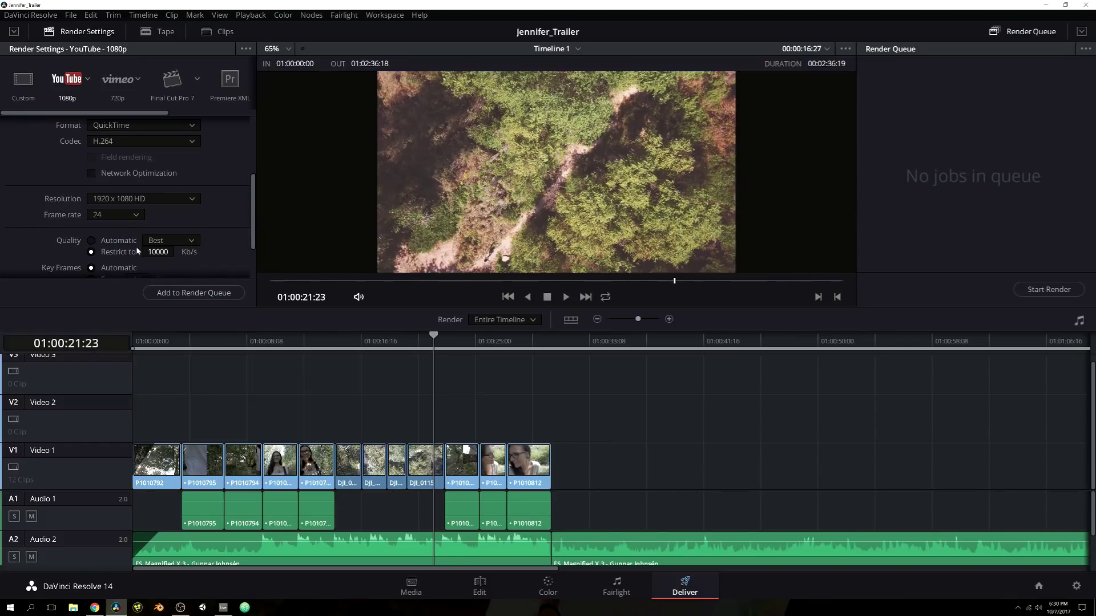
left_click(94, 241)
scroll(46, 257, "down", 2)
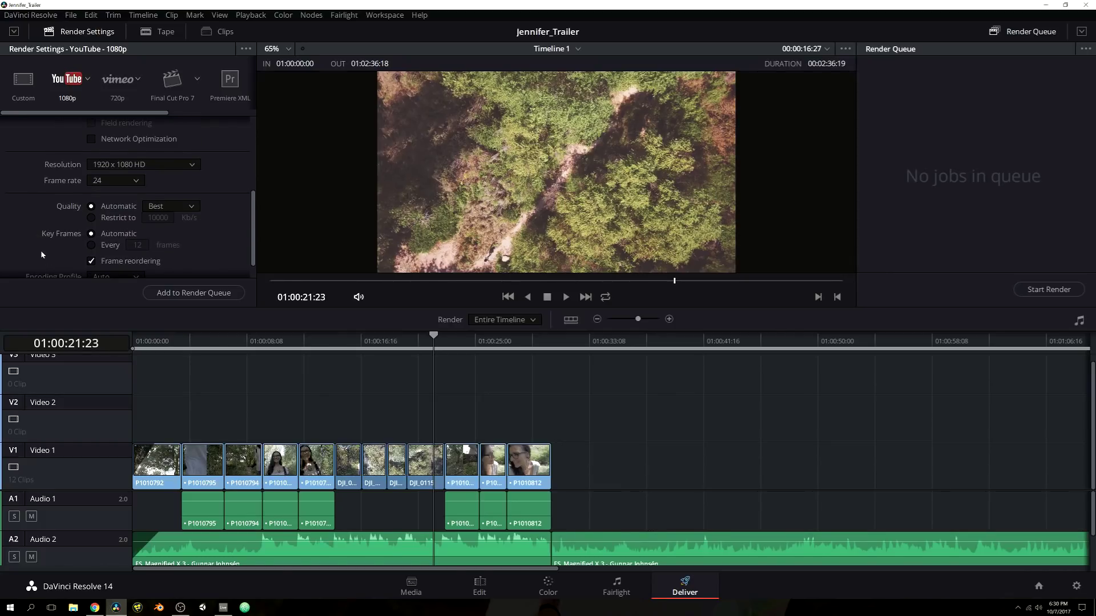
scroll(52, 255, "down", 2)
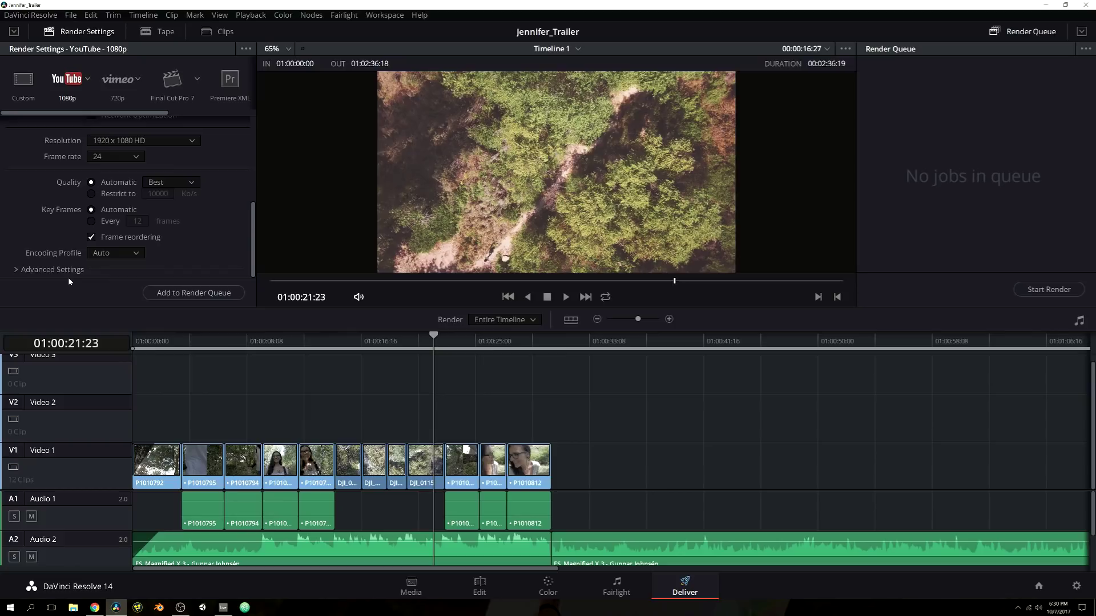
left_click(26, 271)
scroll(55, 236, "down", 1)
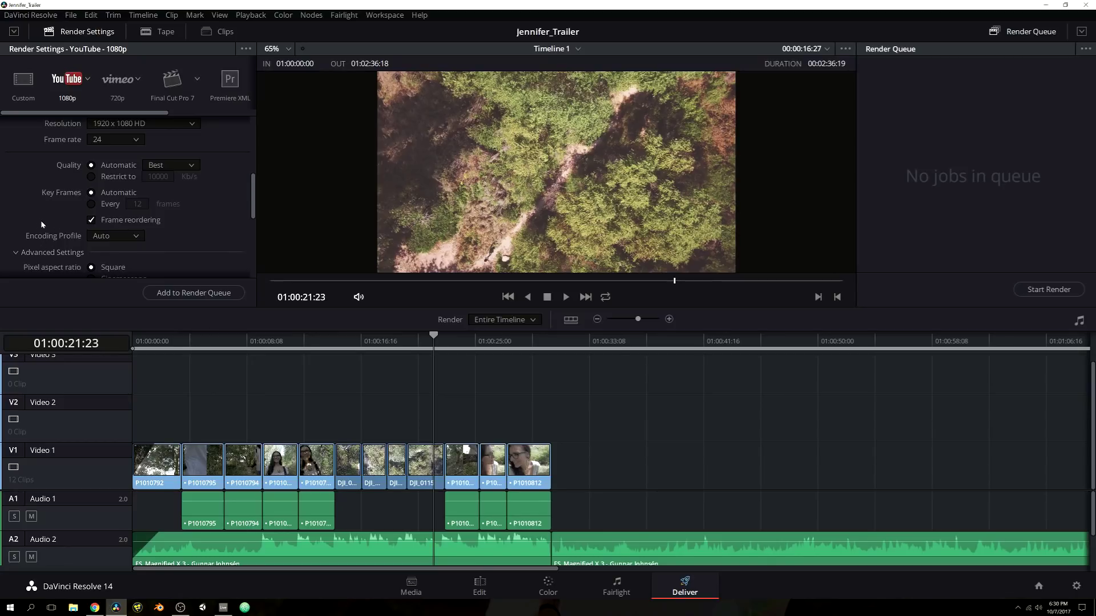
scroll(41, 225, "down", 2)
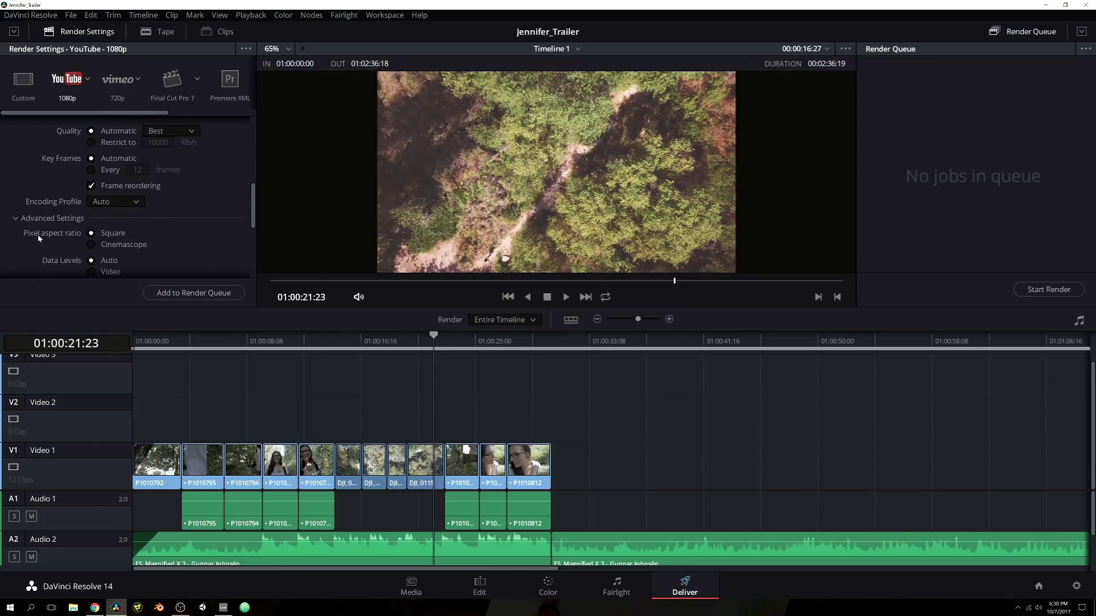
scroll(41, 240, "down", 1)
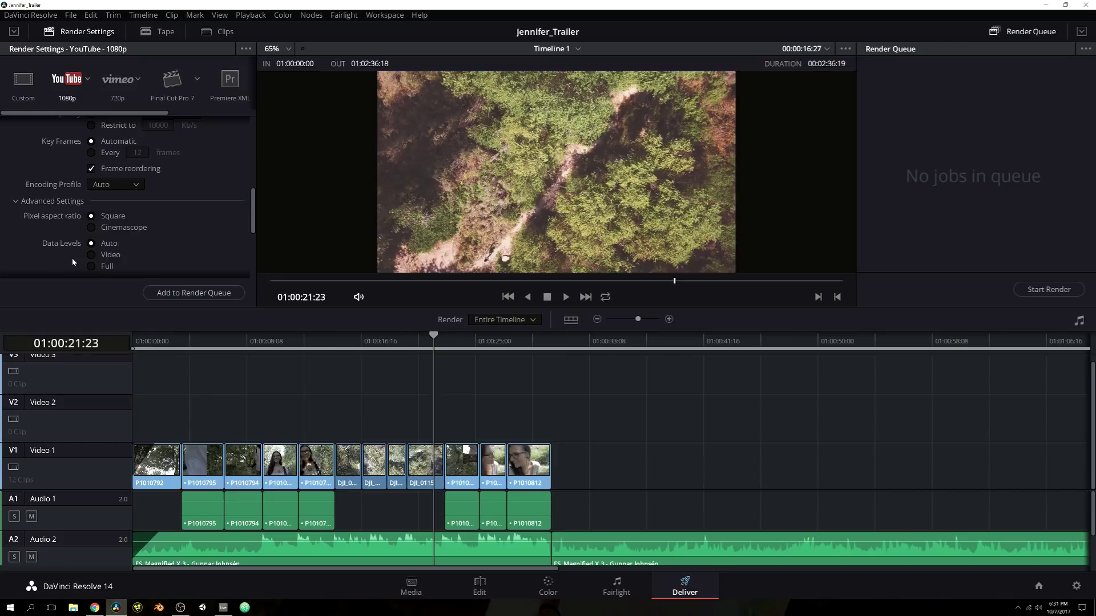
scroll(72, 262, "down", 3)
scroll(52, 246, "down", 2)
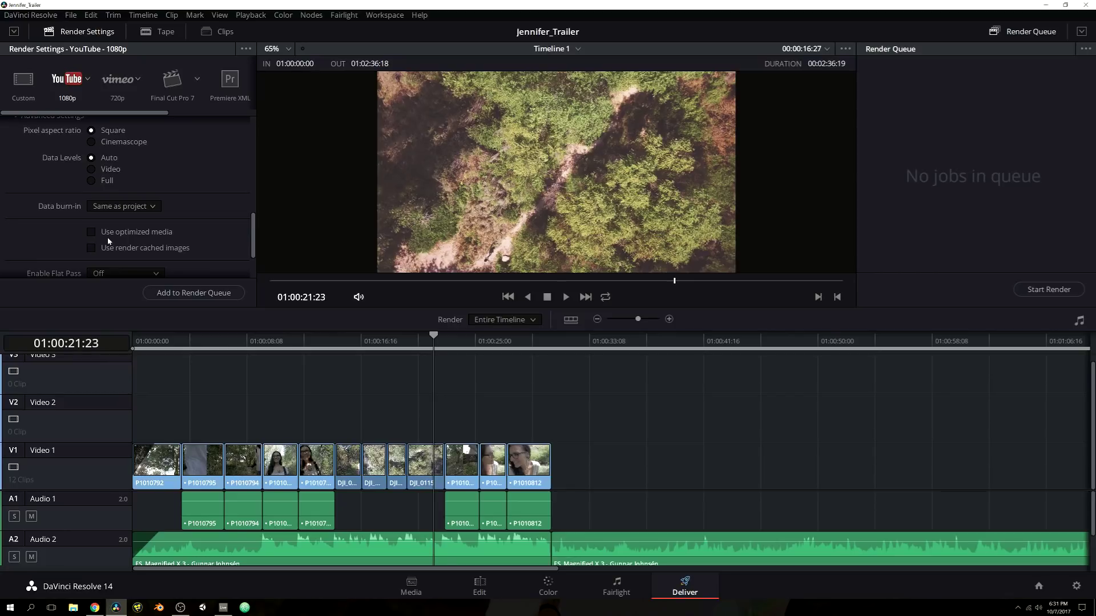
scroll(54, 234, "down", 3)
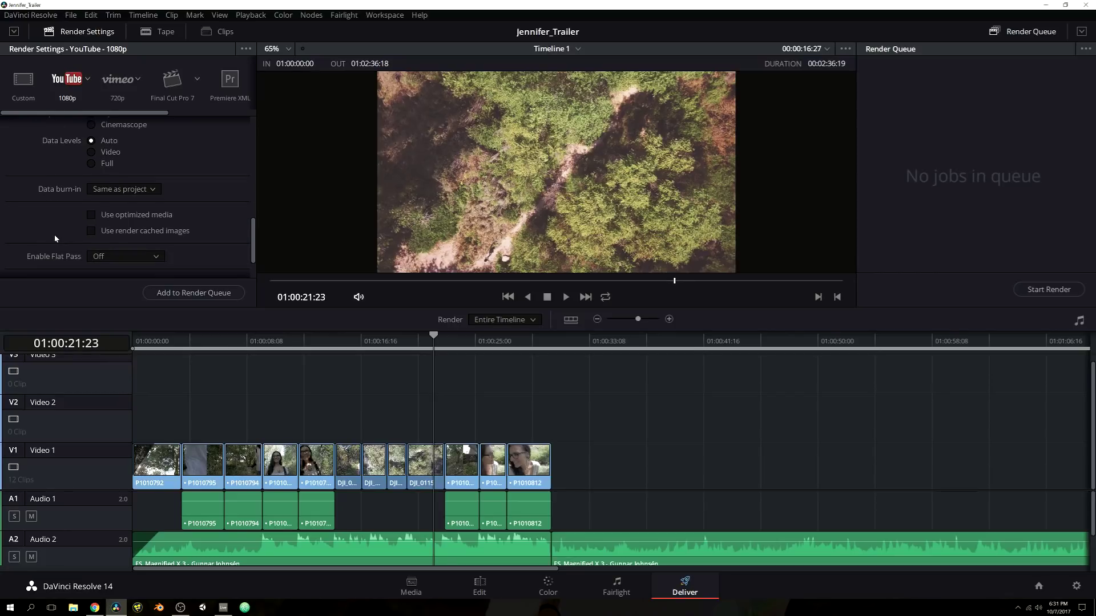
scroll(47, 231, "down", 1)
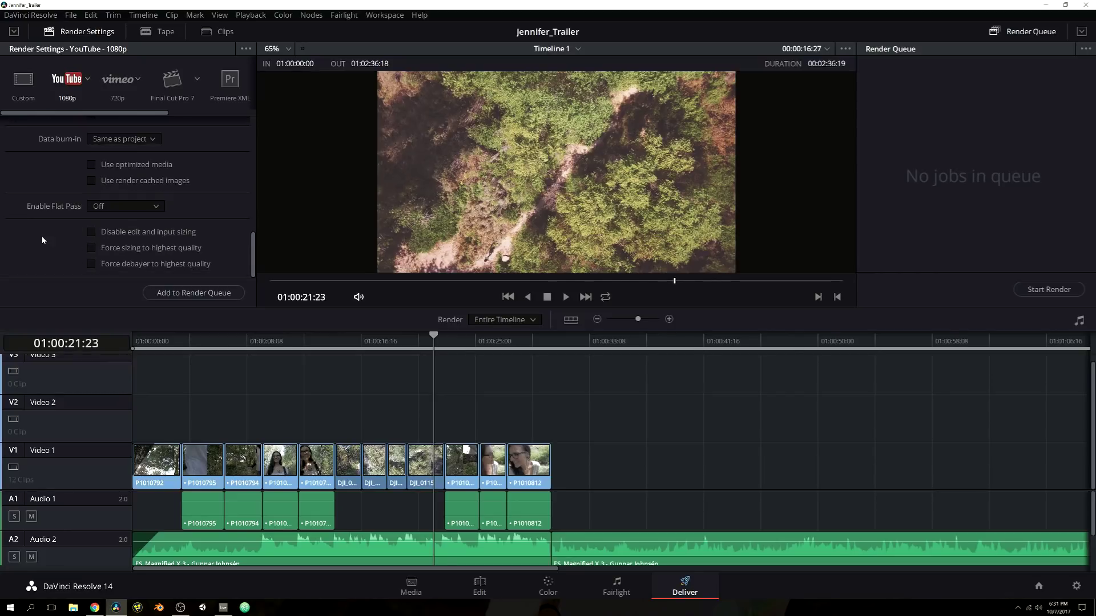
scroll(42, 237, "up", 15)
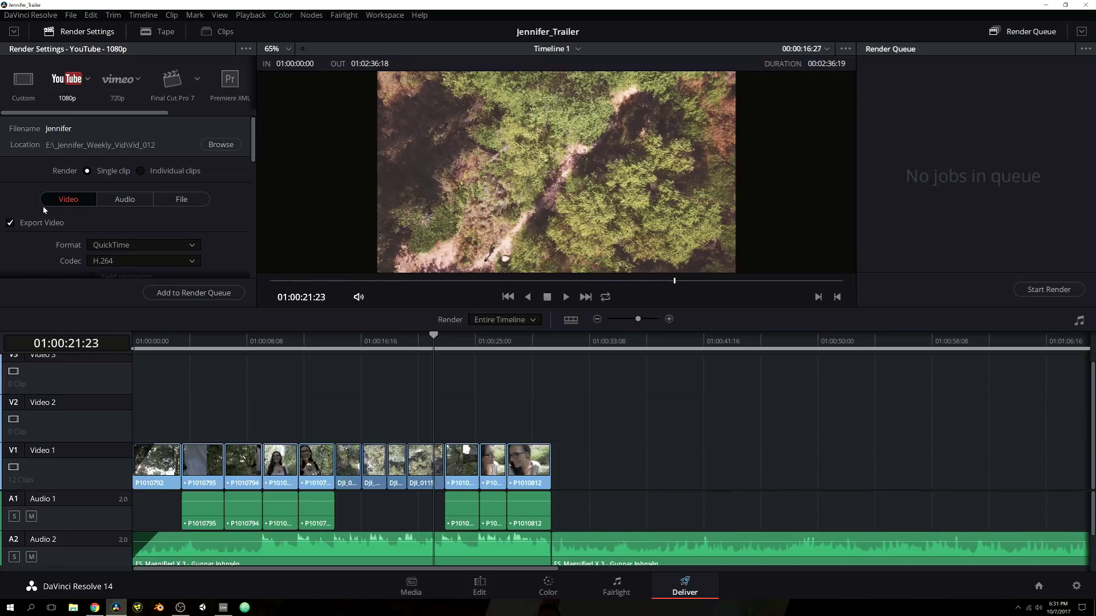
Check the audio bit depth stays at 16, then show the File naming settings
left_click(109, 197)
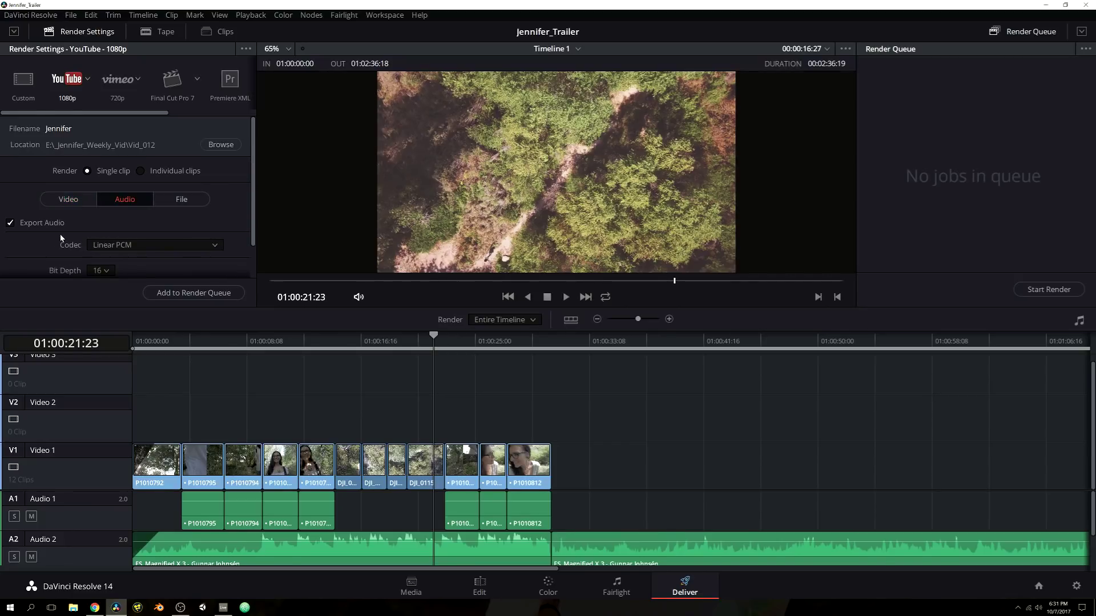
scroll(60, 233, "down", 1)
left_click(105, 239)
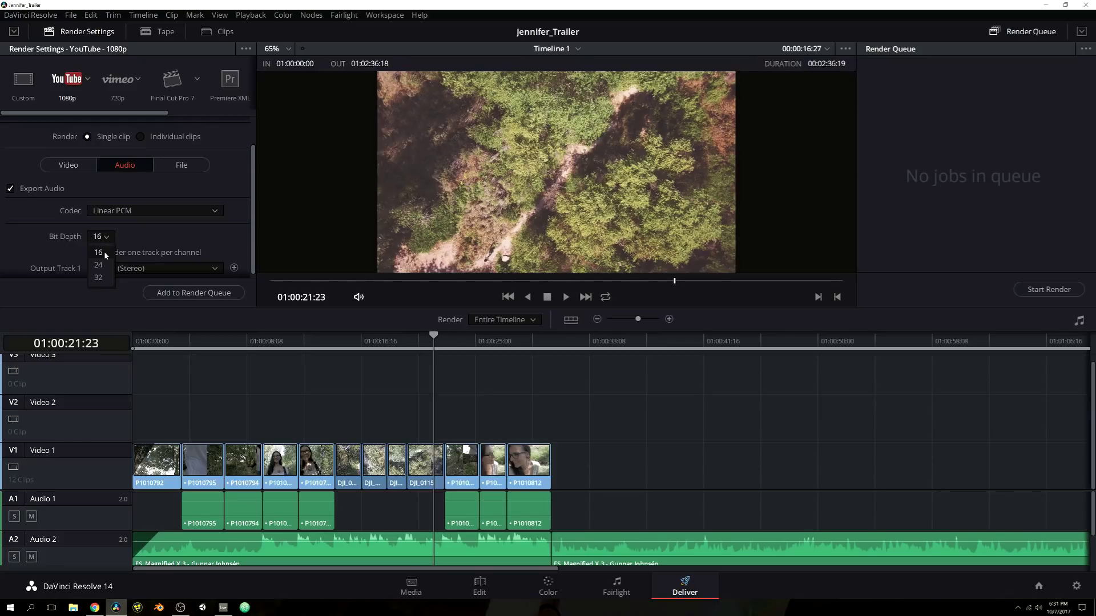
left_click(103, 238)
left_click(98, 240)
left_click(118, 255)
left_click(182, 165)
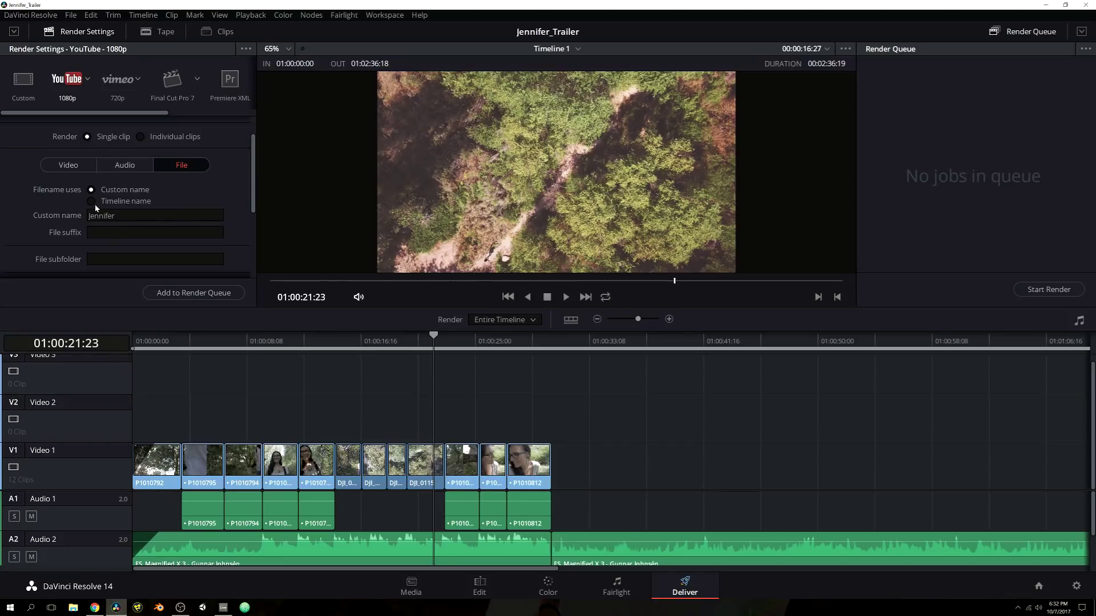
Toggle Filename uses back to Custom name and keep render speed at Maximum
left_click(93, 202)
left_click(93, 189)
scroll(46, 230, "down", 1)
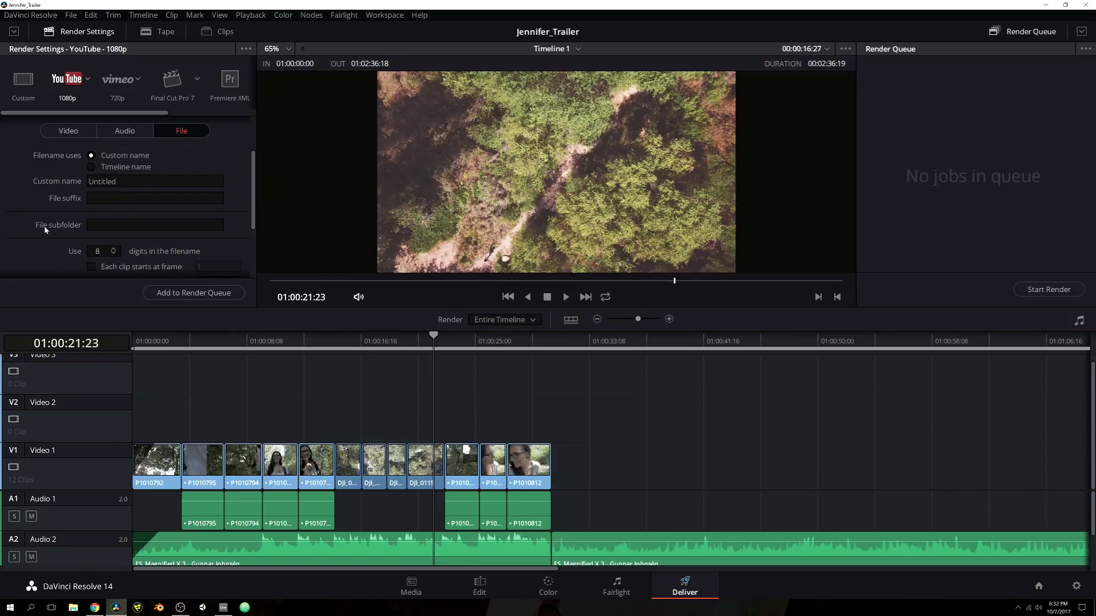
scroll(46, 229, "down", 2)
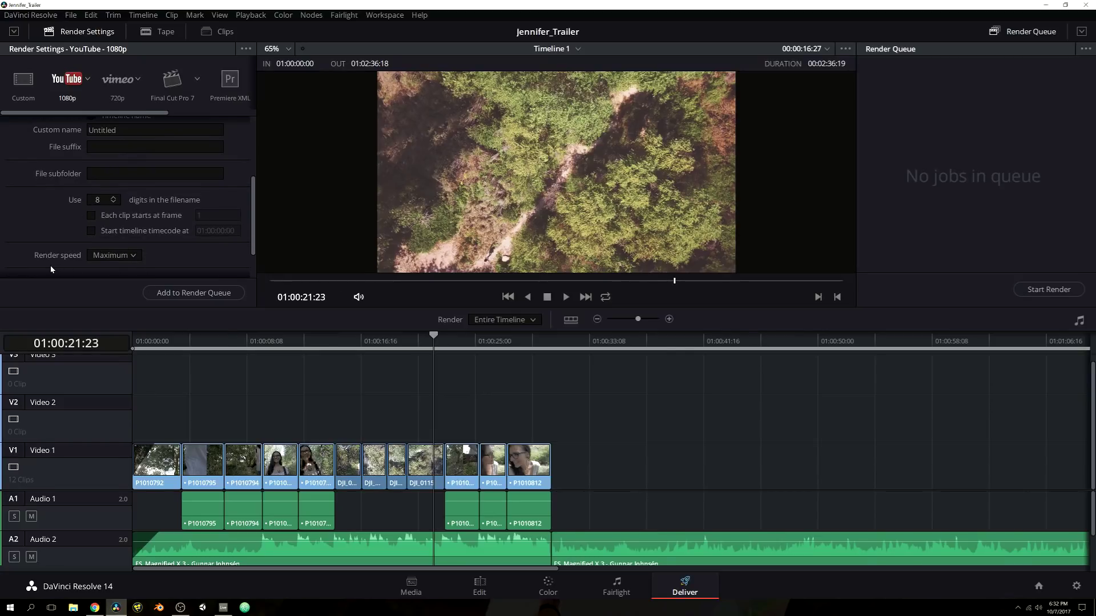
left_click(115, 255)
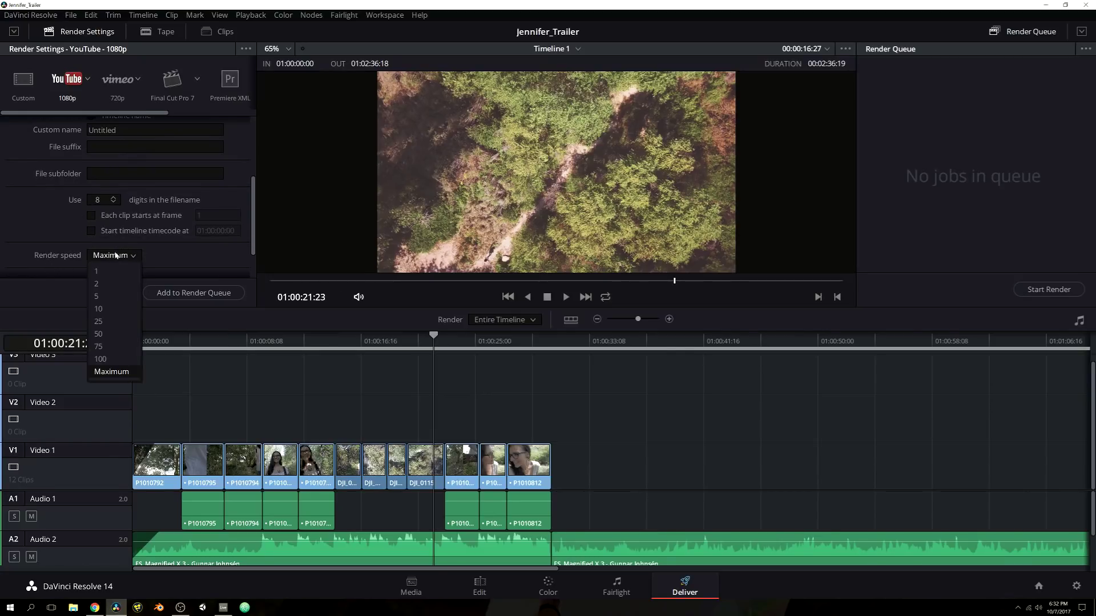
left_click(113, 260)
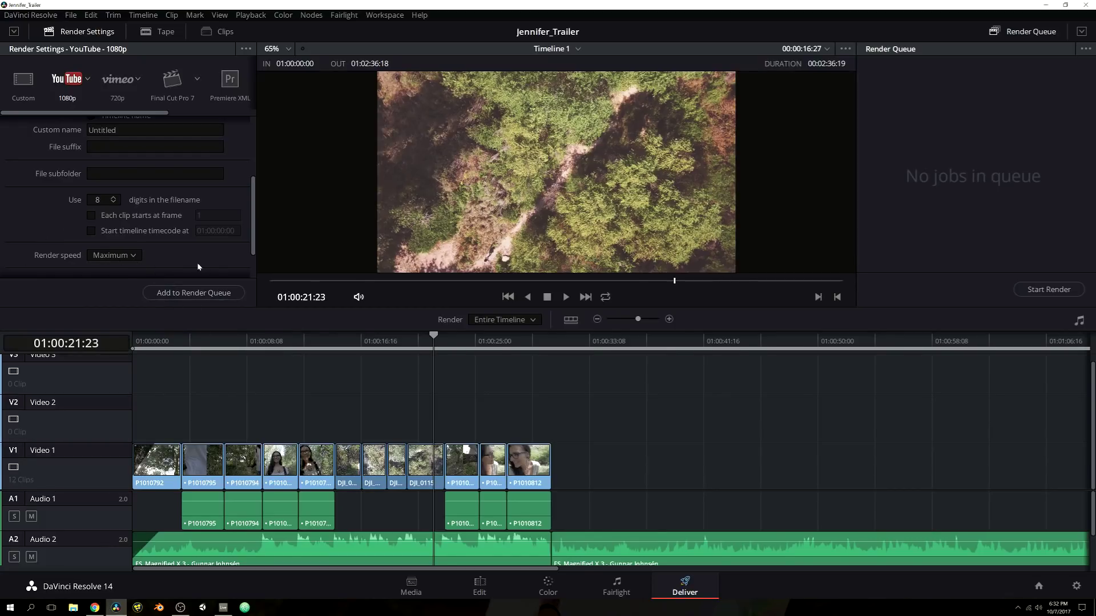
scroll(249, 242, "down", 2)
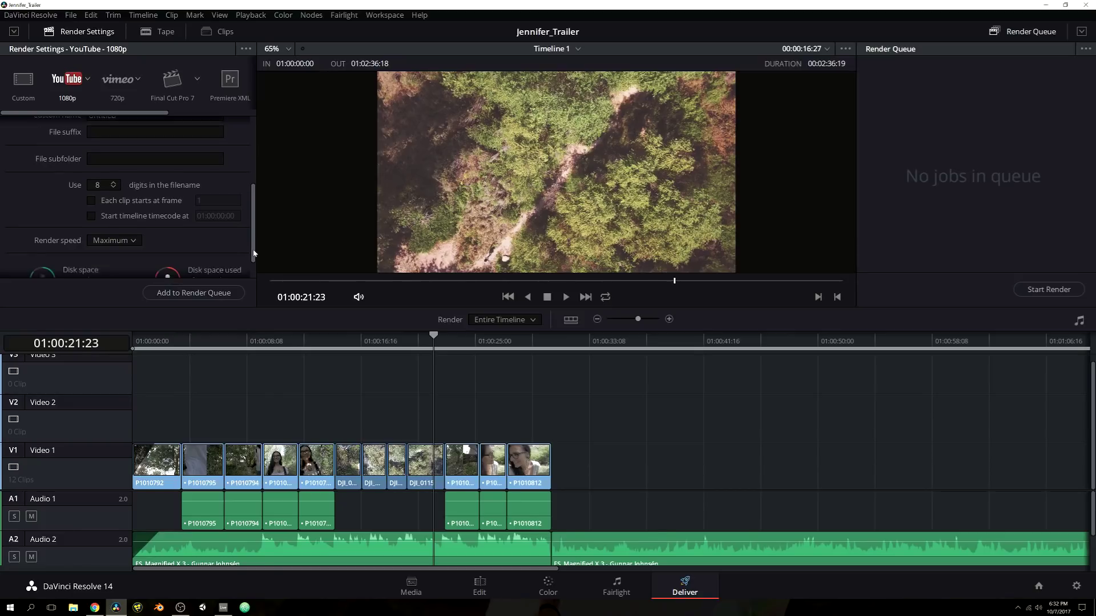
Queue the YouTube 1080p render of Jennifer_Trailer's Timeline 1 as Job 1
left_click(197, 293)
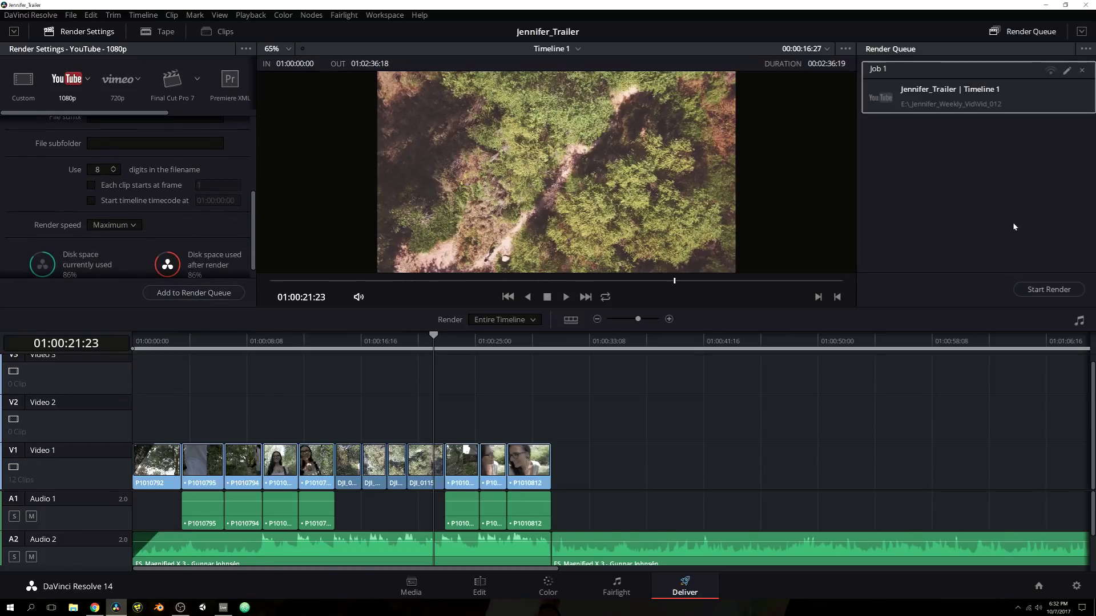